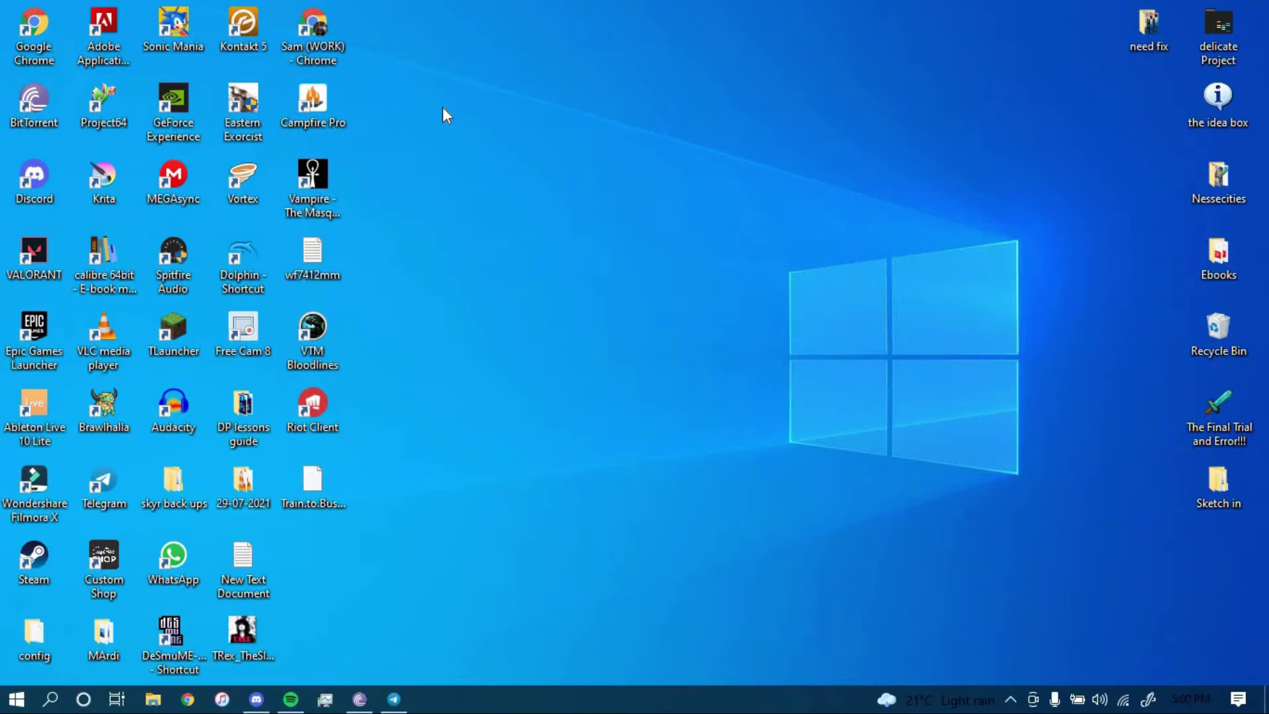
Launch Chrome and load dbp.ph from the address bar's autocomplete suggestion.
{"action": "double_click", "coordinate": [309, 38]}
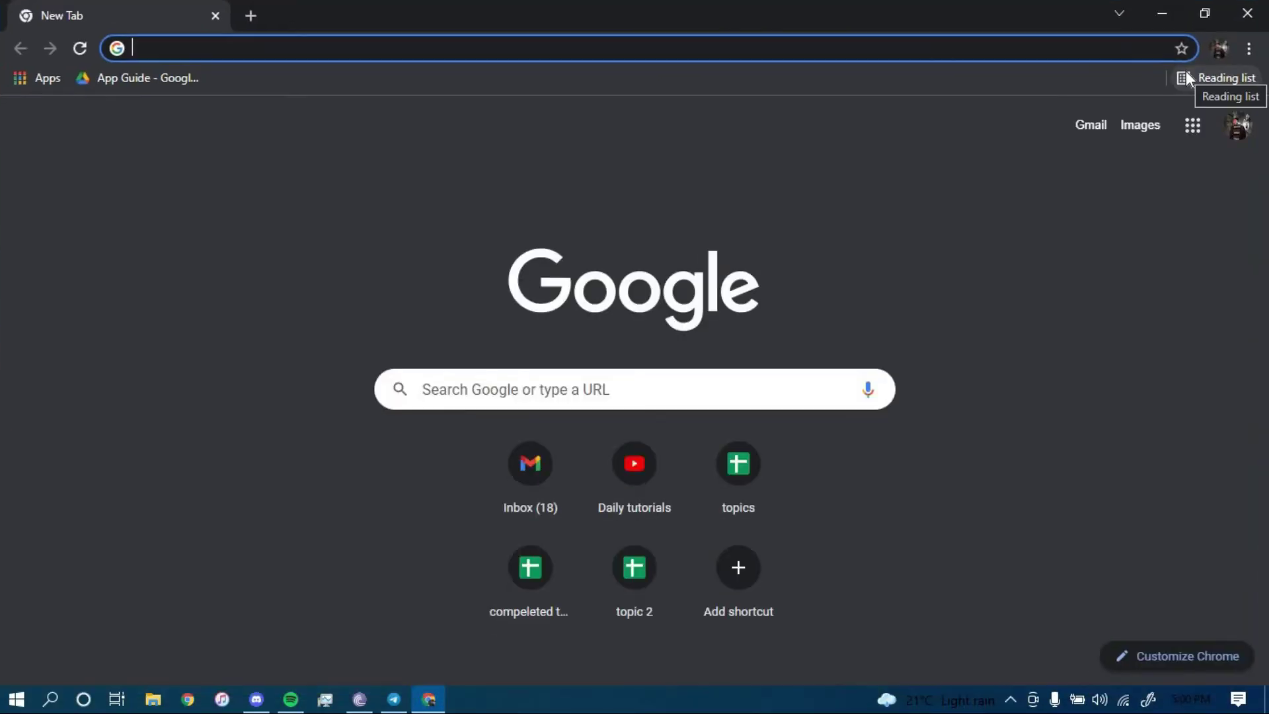
{"action": "type", "text": "d"}
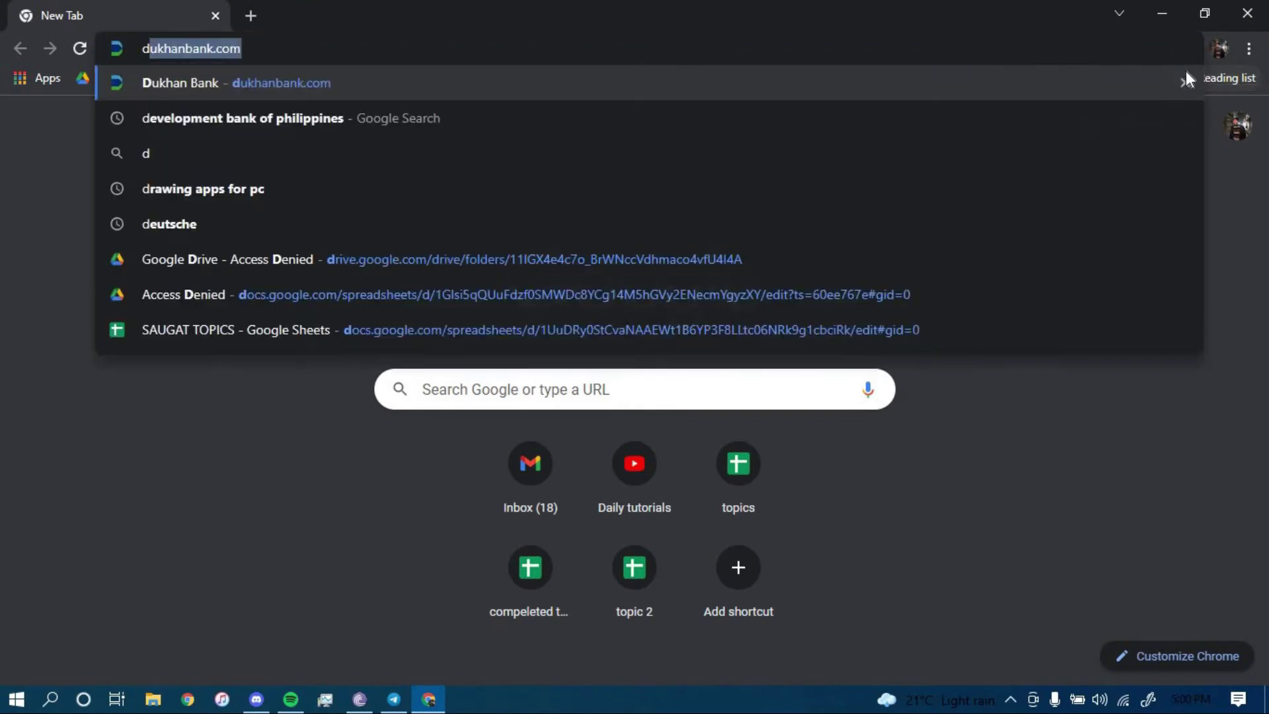
{"action": "type", "text": "b"}
{"action": "key", "text": "BackSpace"}
{"action": "key", "text": "BackSpace"}
{"action": "type", "text": "db"}
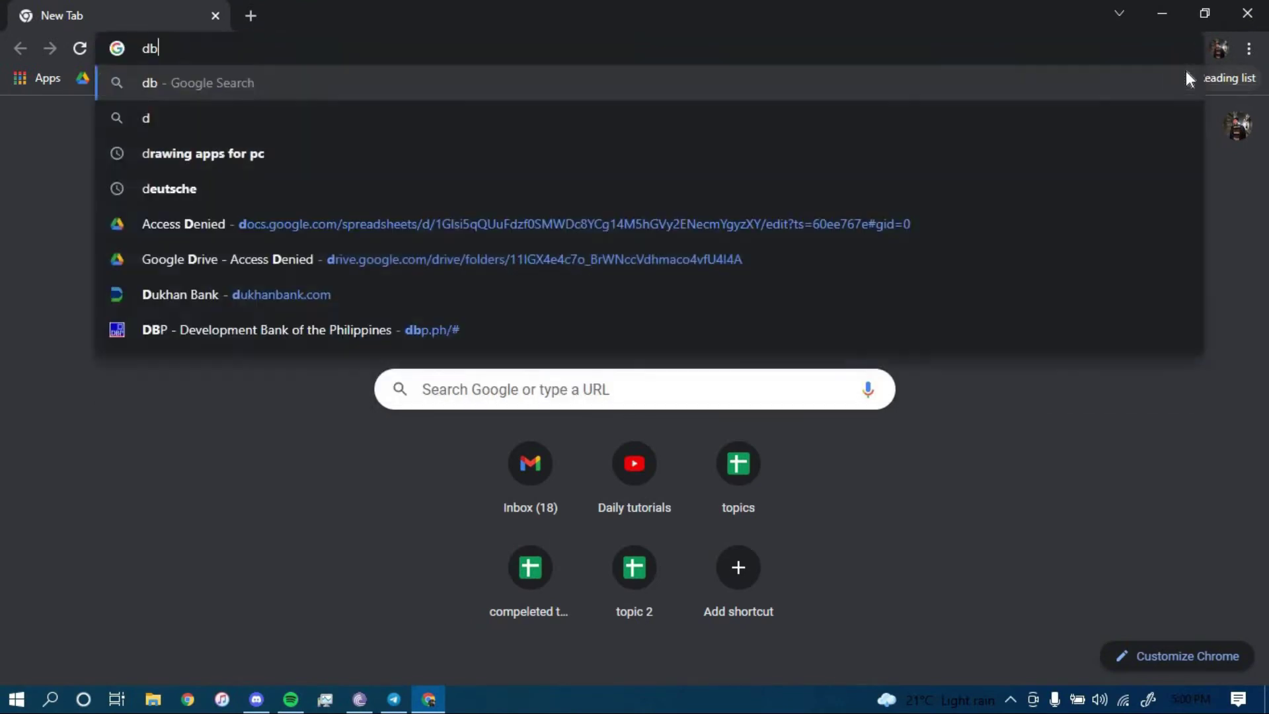
{"action": "type", "text": "p"}
{"action": "key", "text": "Right"}
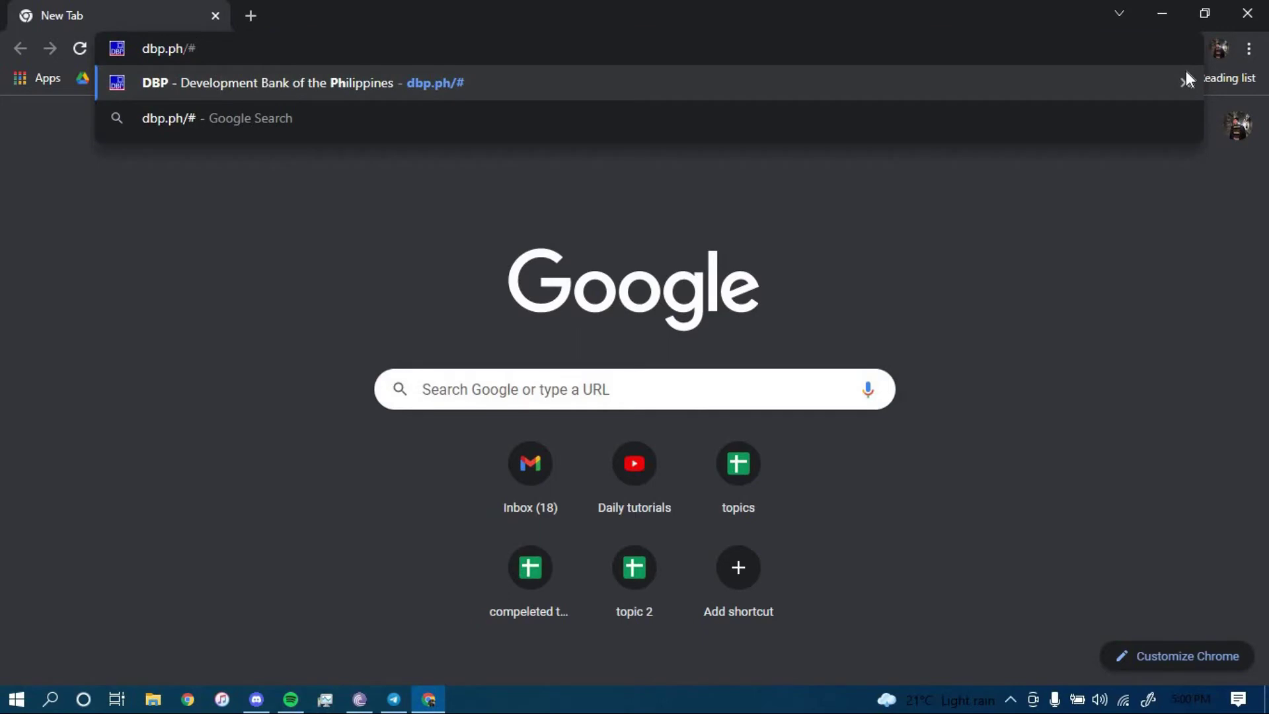
{"action": "key", "text": "Return"}
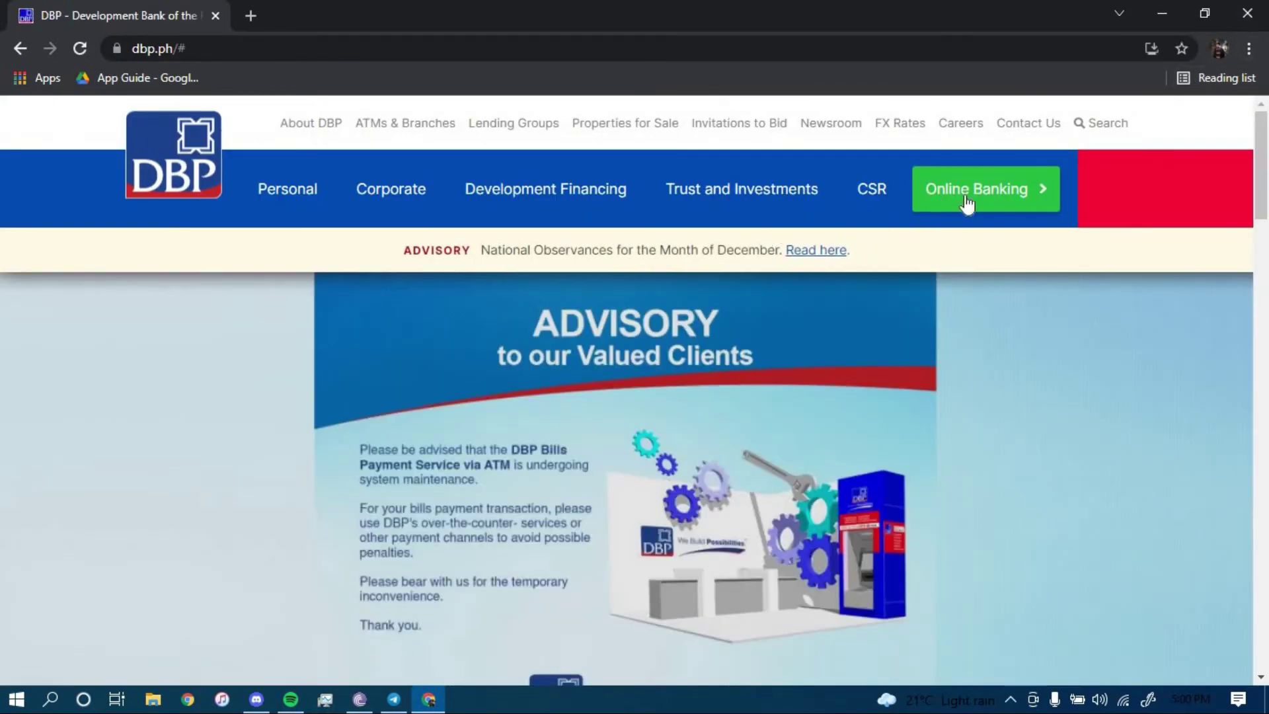
Go from Online Banking through DBP EC Banking to BancNet's Forgot Password page.
{"action": "left_click", "coordinate": [1029, 195]}
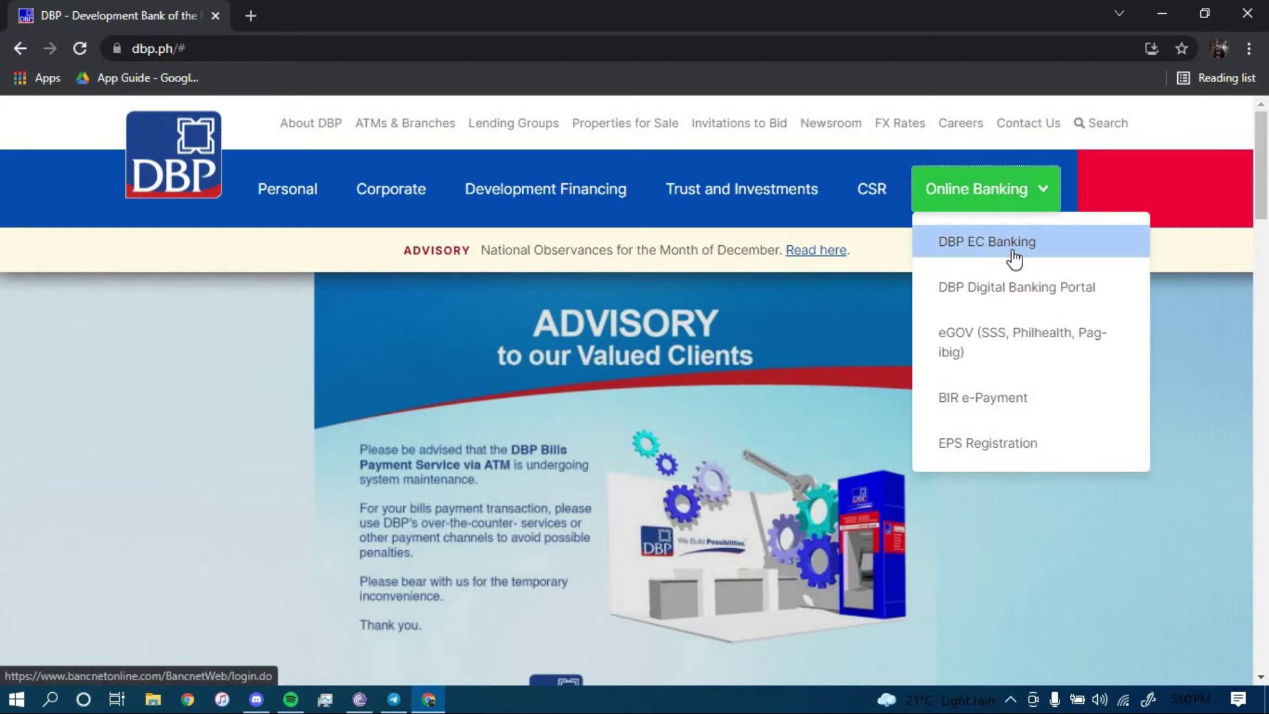
{"action": "left_click", "coordinate": [1037, 256]}
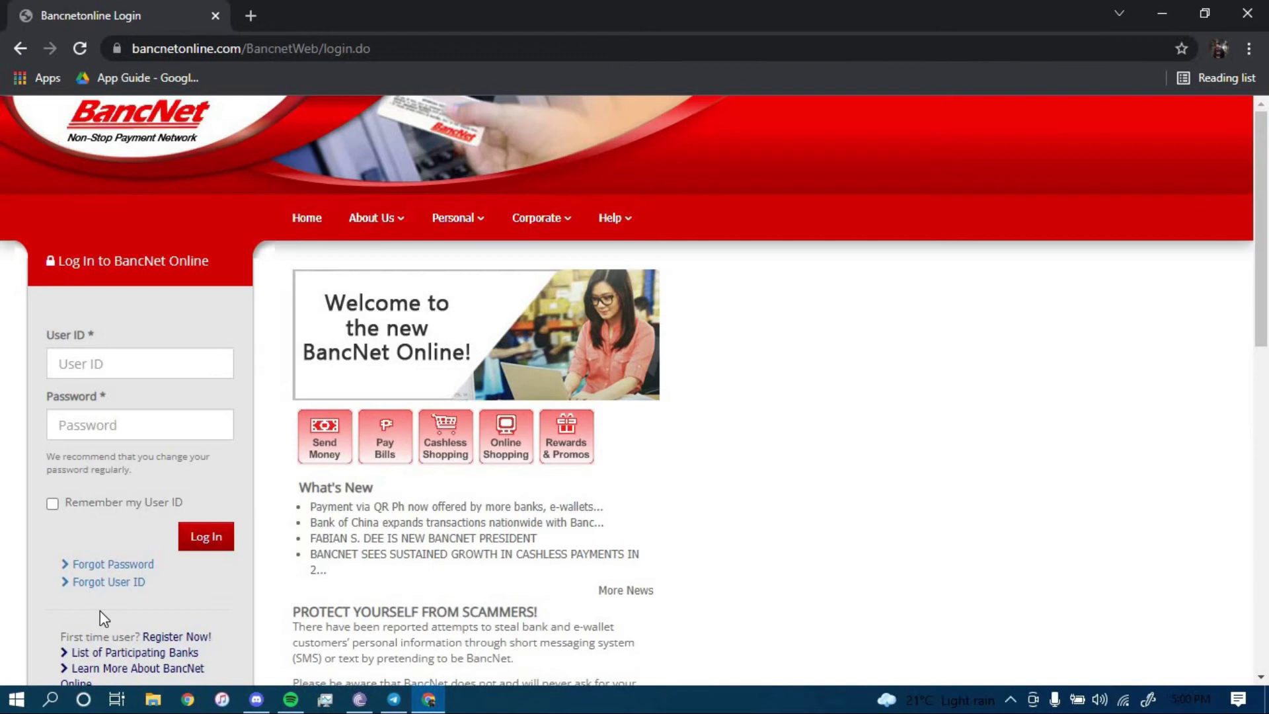
{"action": "left_click", "coordinate": [126, 565]}
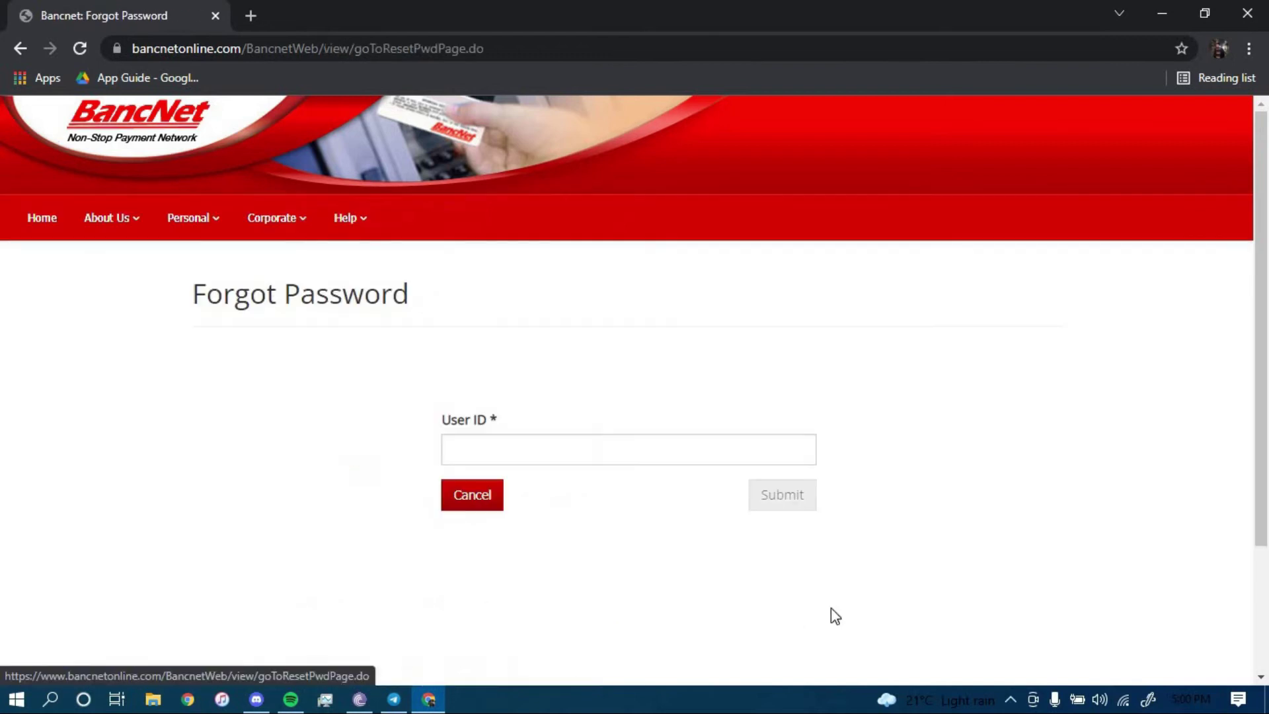
Put the cursor in the empty User ID box on the Forgot Password page.
{"action": "left_click", "coordinate": [532, 458]}
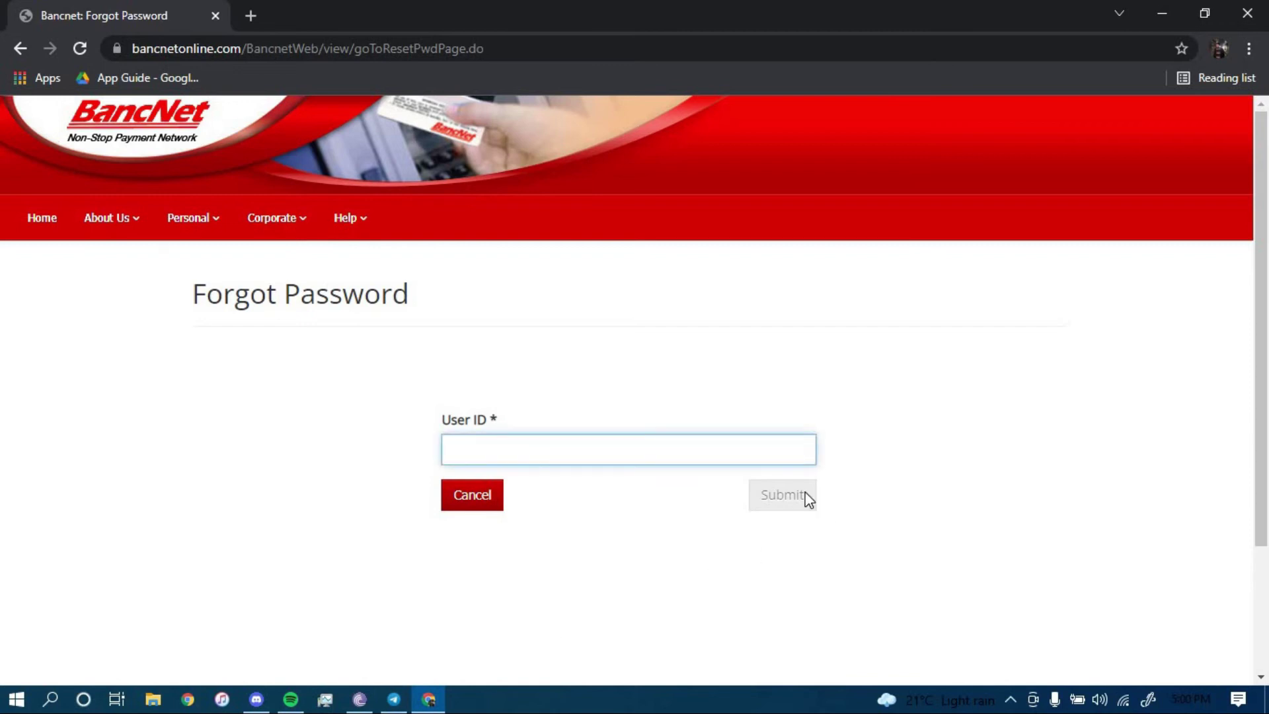